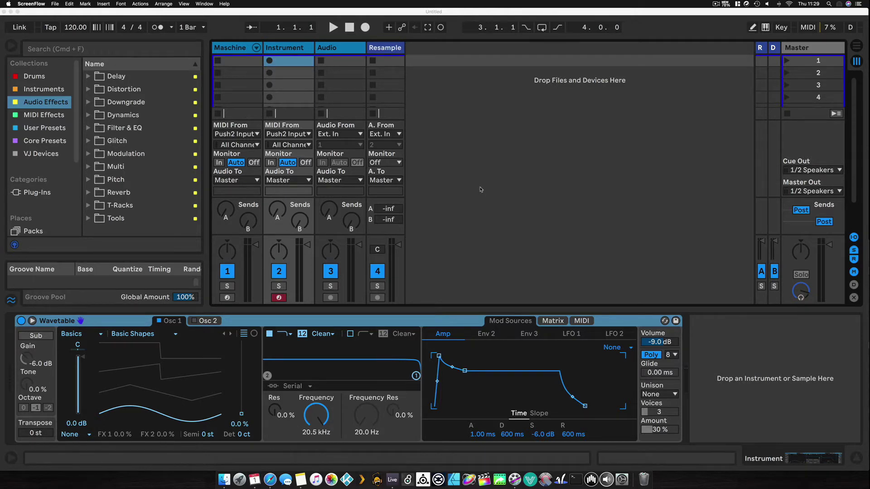
- Switch to Safari to show the Ableton forum 'Push 2 Scales' thread over Live
key(super+Tab)
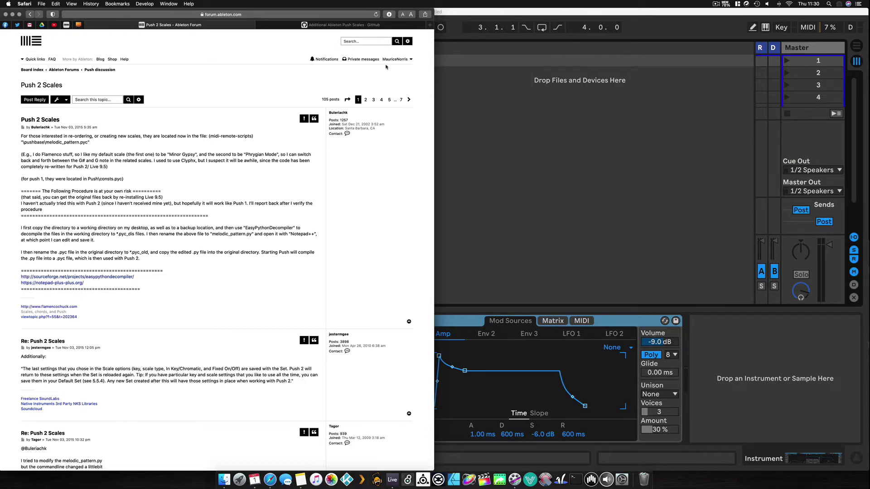
- Go to page 7 of the Push 2 Scales thread
right_click(409, 101)
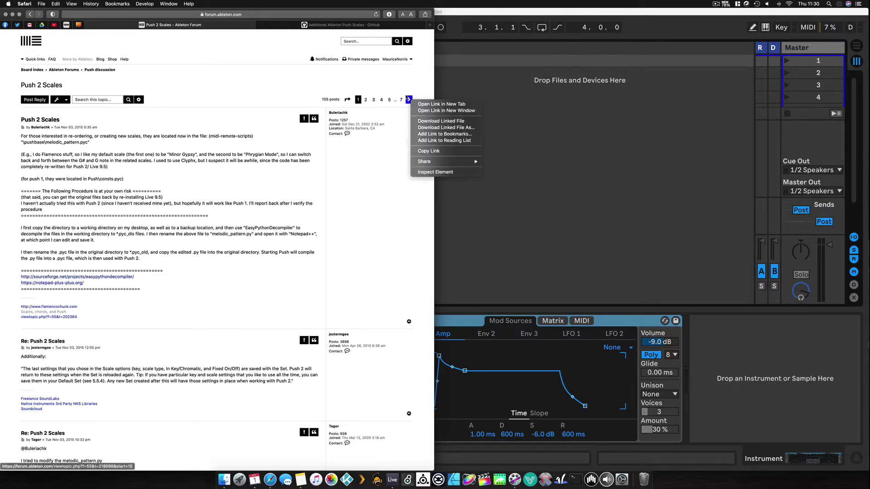
click(405, 100)
right_click(401, 100)
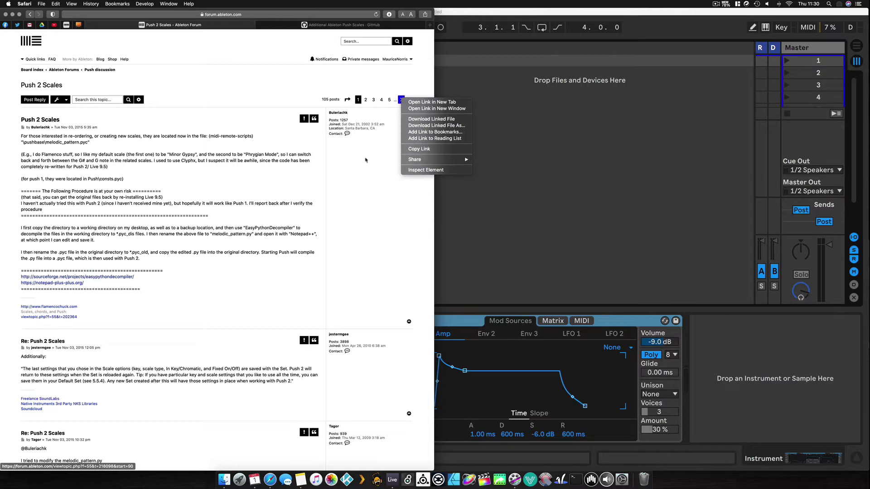
click(401, 101)
click(401, 100)
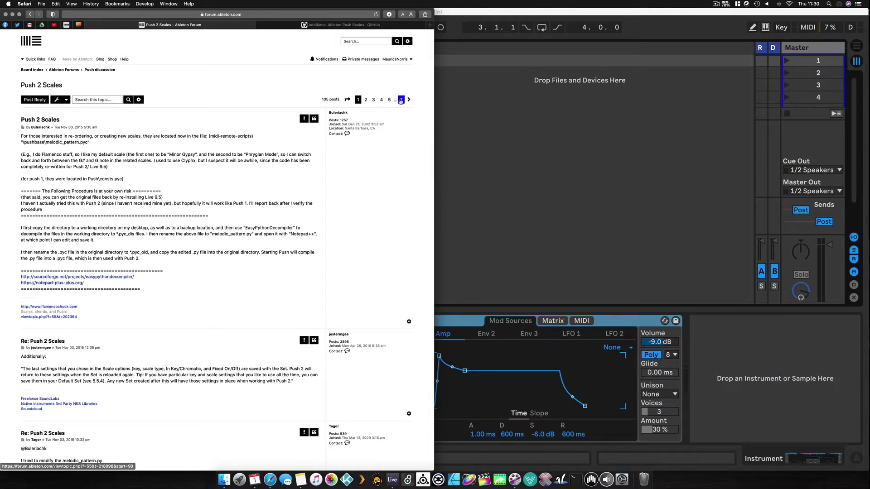
- Open the gist.github.com link to the modified melodic_pattern.py in ensonador's reply
scroll(145, 289, down, 10)
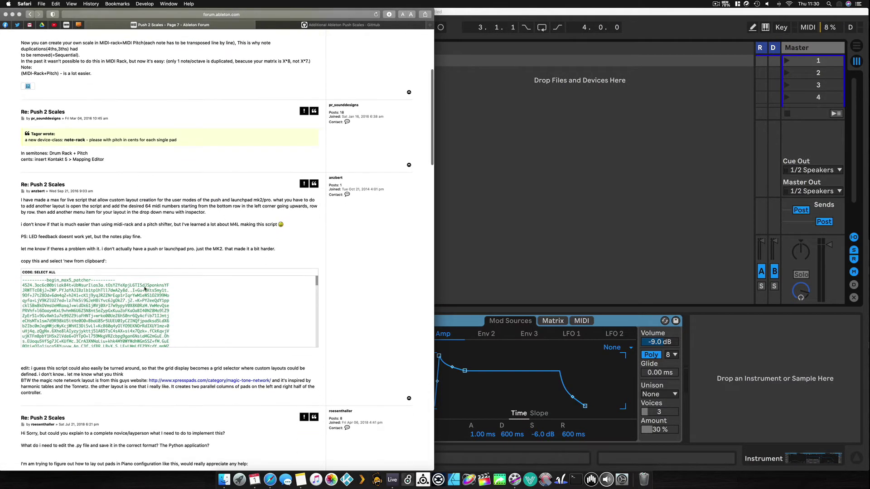
scroll(235, 408, down, 10)
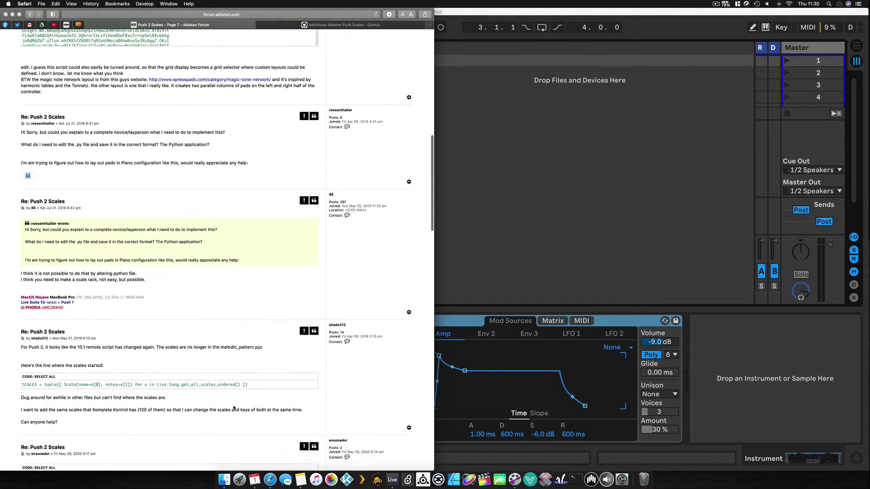
scroll(191, 326, up, 10)
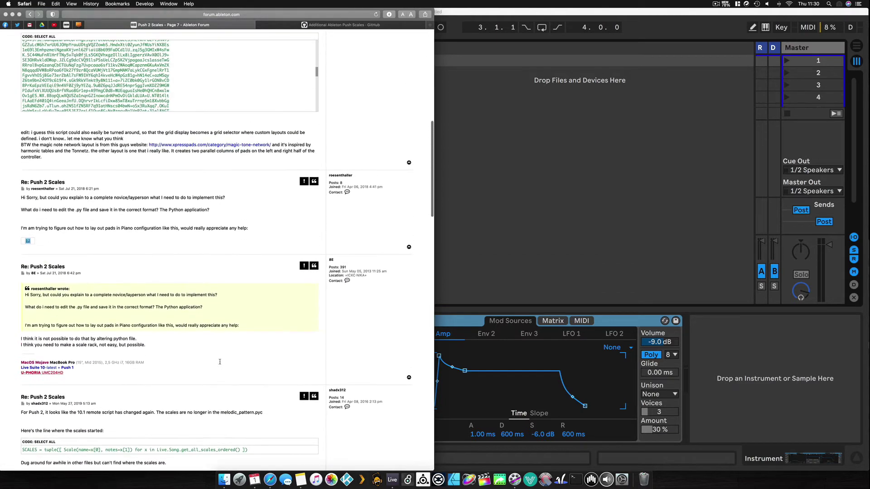
scroll(220, 361, down, 10)
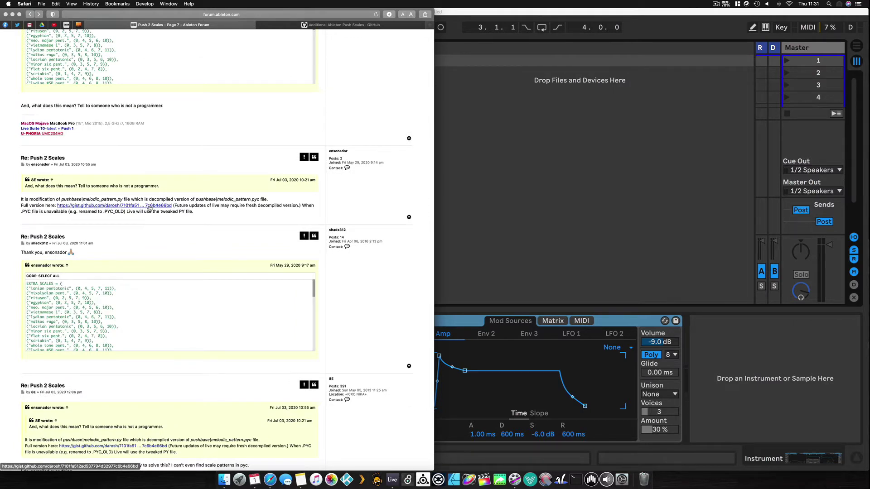
click(150, 207)
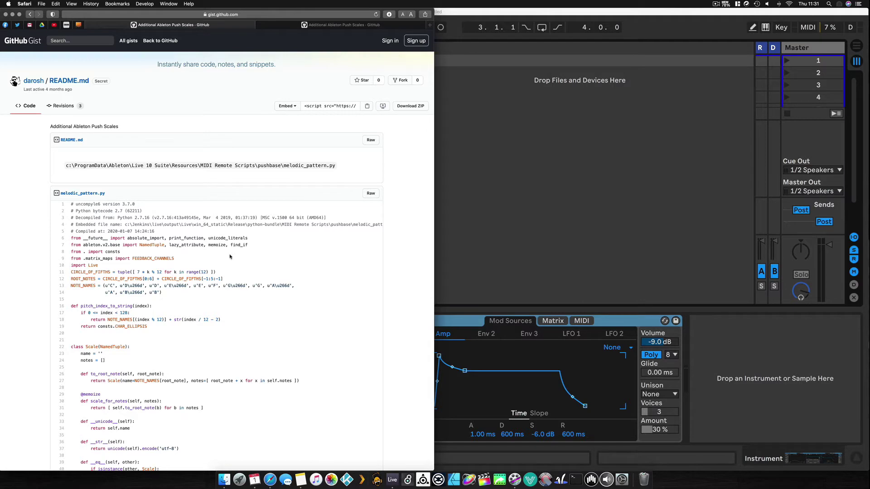
- Highlight all of melodic_pattern.py in the gist, from line 1 through line 183
scroll(233, 303, down, 15)
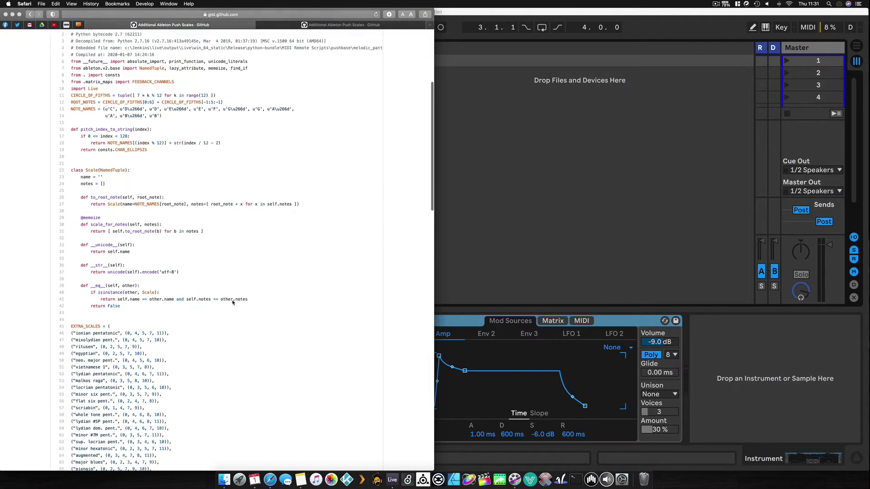
scroll(232, 303, up, 13)
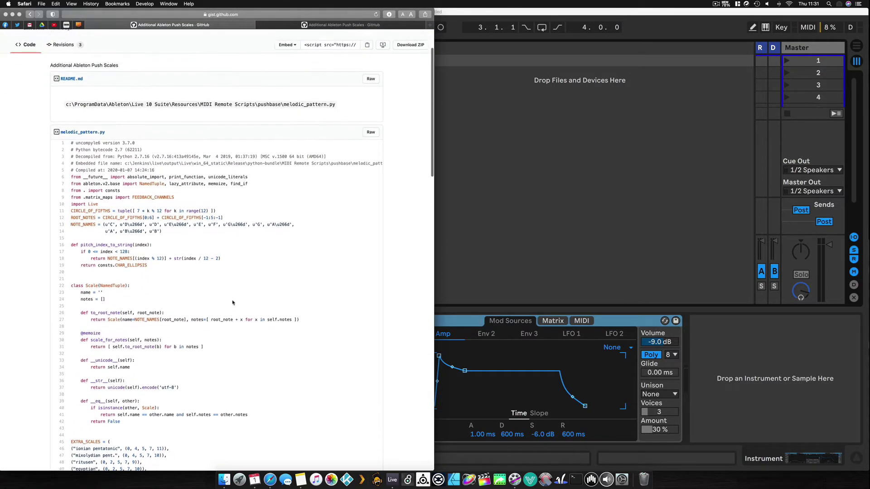
drag(69, 154, 185, 417)
scroll(185, 388, down, 2)
drag(186, 389, 205, 379)
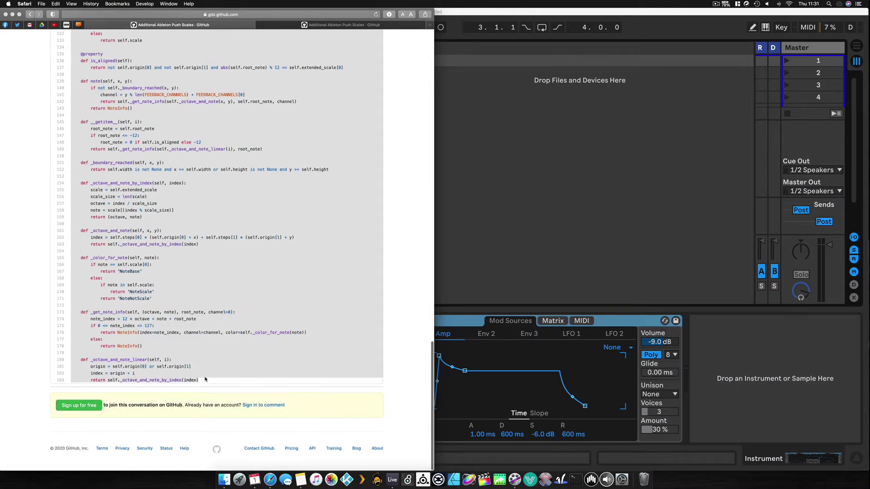
scroll(180, 256, up, 20)
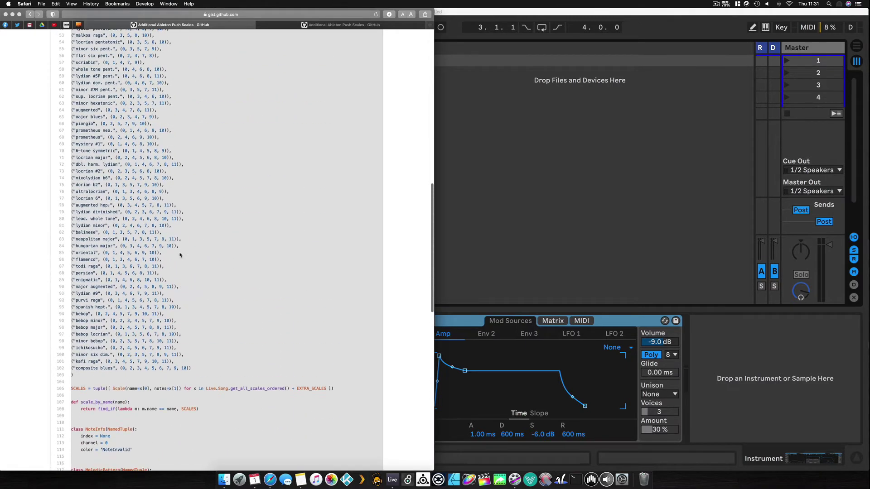
scroll(179, 255, down, 5)
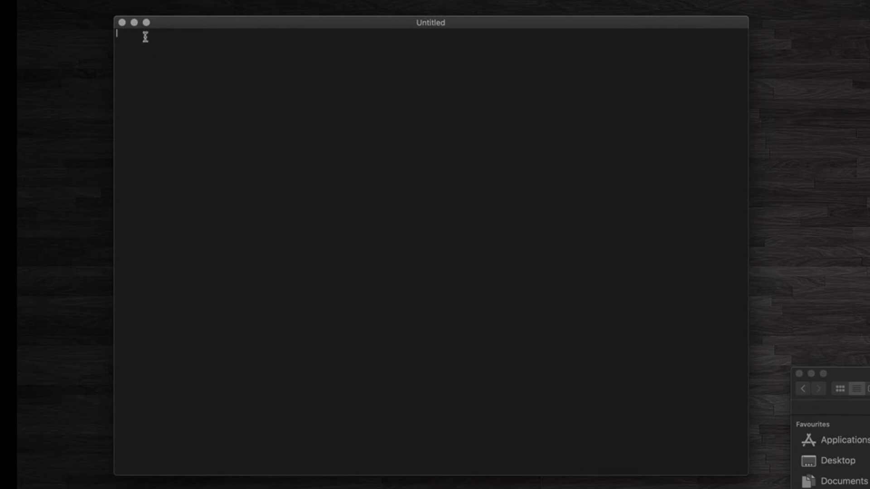
- Paste the copied melodic_pattern code into the Untitled TextEdit document
key(super+v)
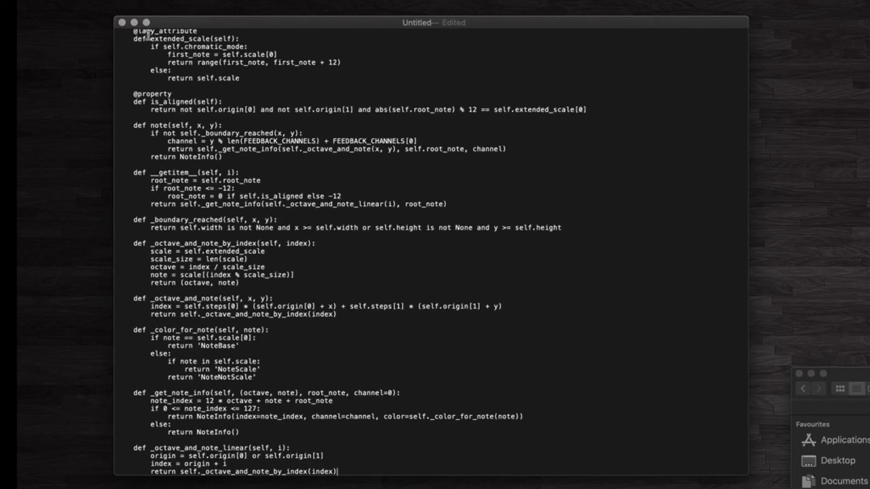
scroll(307, 213, up, 2)
scroll(306, 214, up, 20)
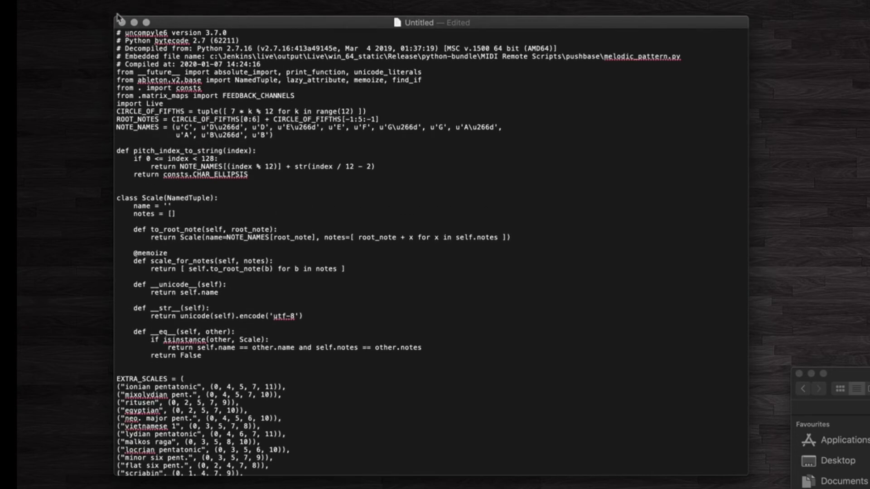
- Save the document as melodic_pattern.txt on the Desktop
key(super+s)
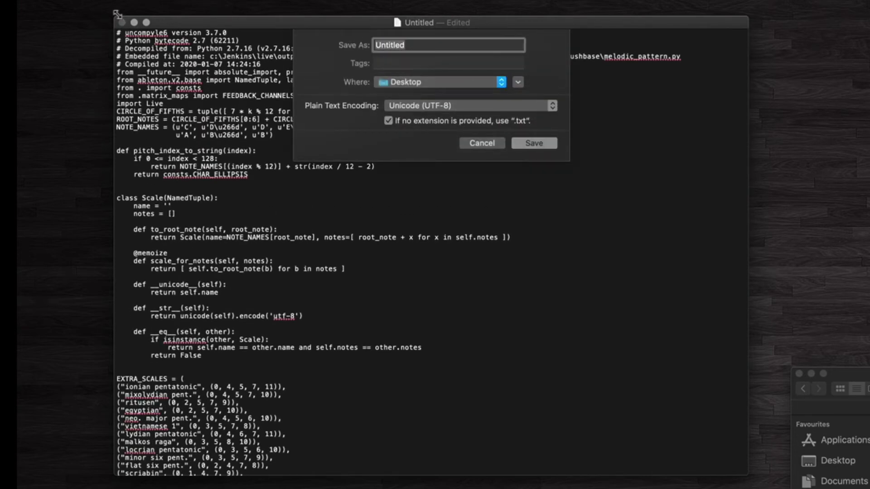
text(melodic_pattern.txt)
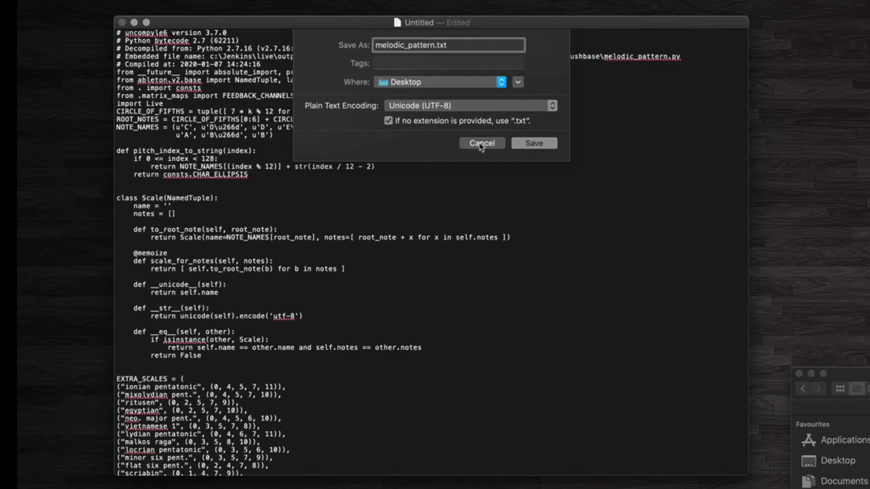
click(544, 145)
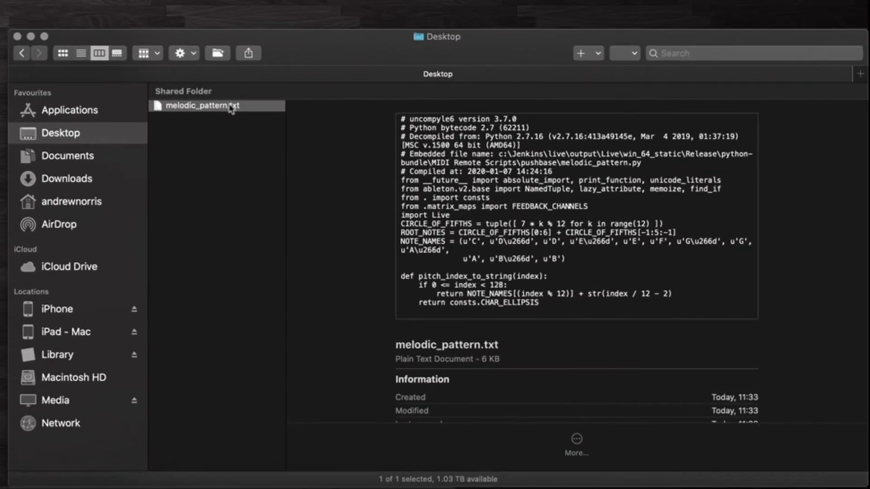
- Change the Desktop file's extension from .txt to .py, making it melodic_pattern.py
click(193, 105)
key(Right)
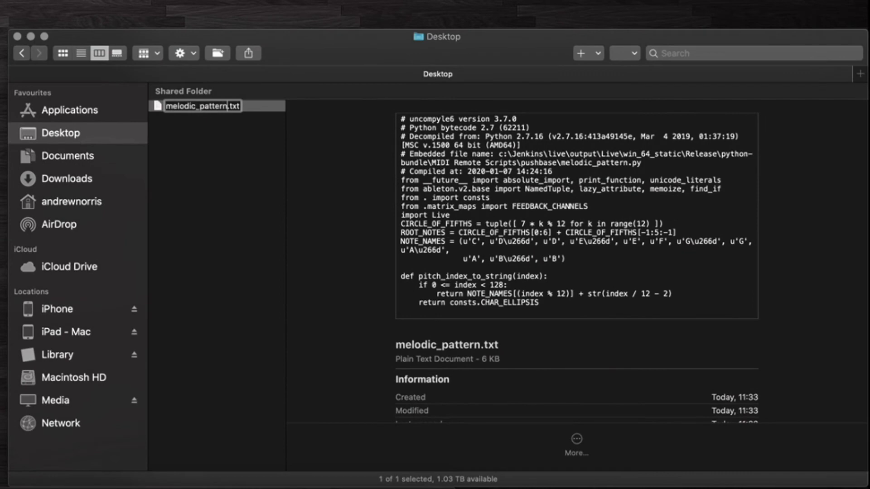
key(BackSpace)
key(BackSpace)
key(BackSpace)
text(py)
key(Return)
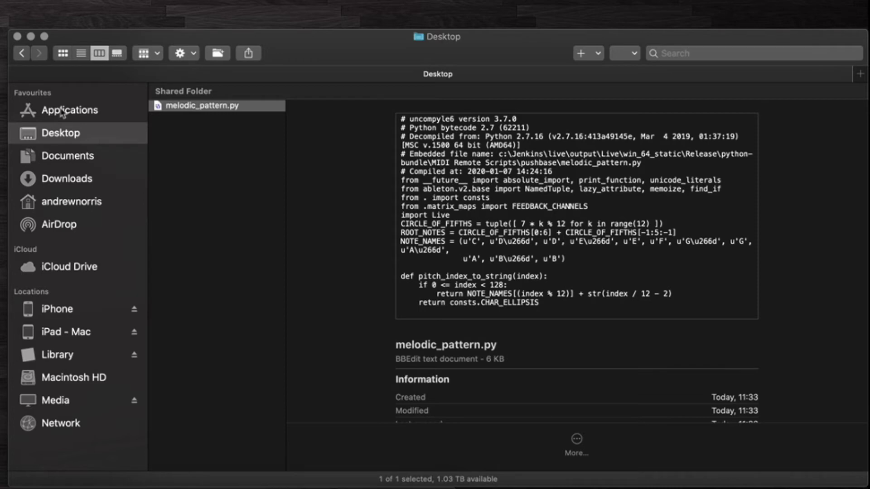
- Show the package contents of Ableton Live 10 Suite in Applications
click(63, 113)
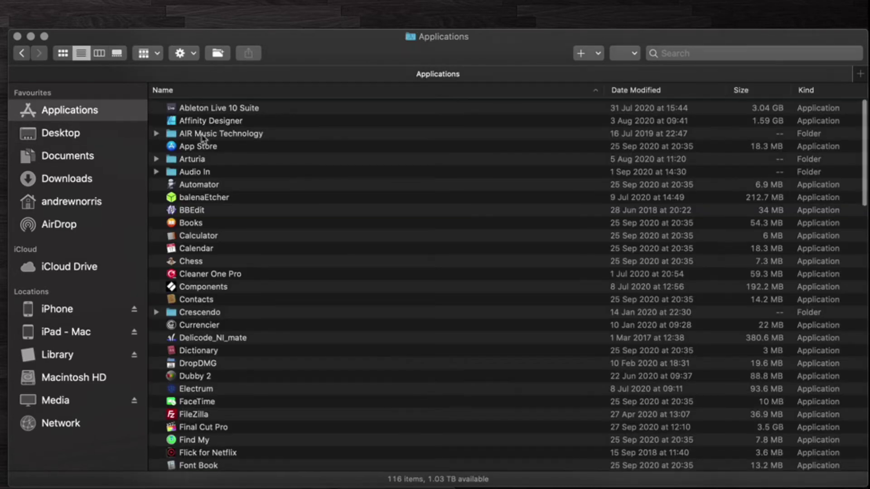
scroll(202, 136, down, 1)
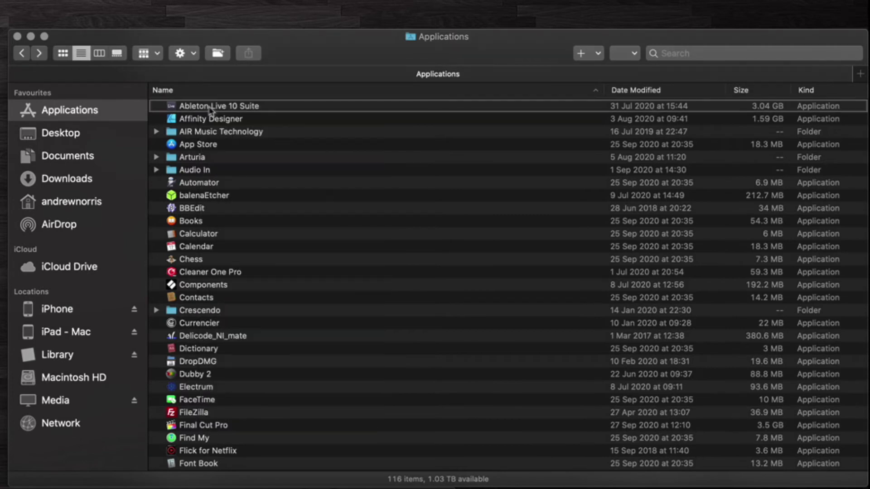
right_click(207, 108)
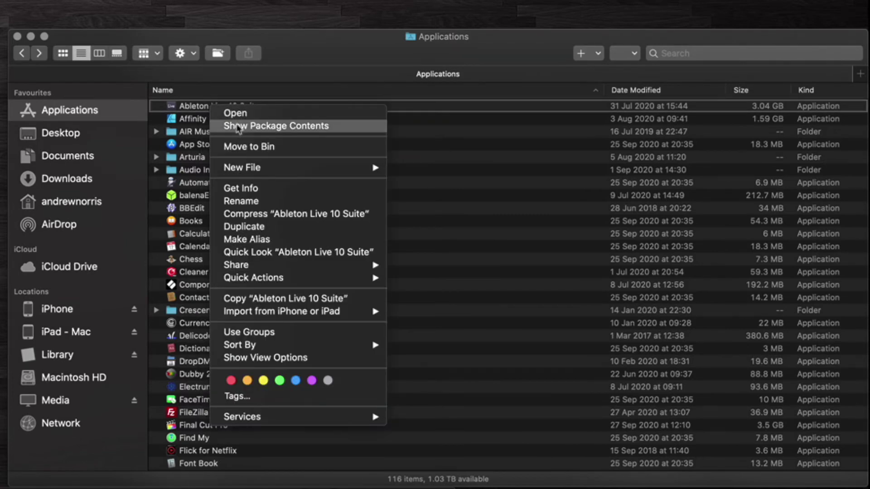
click(239, 127)
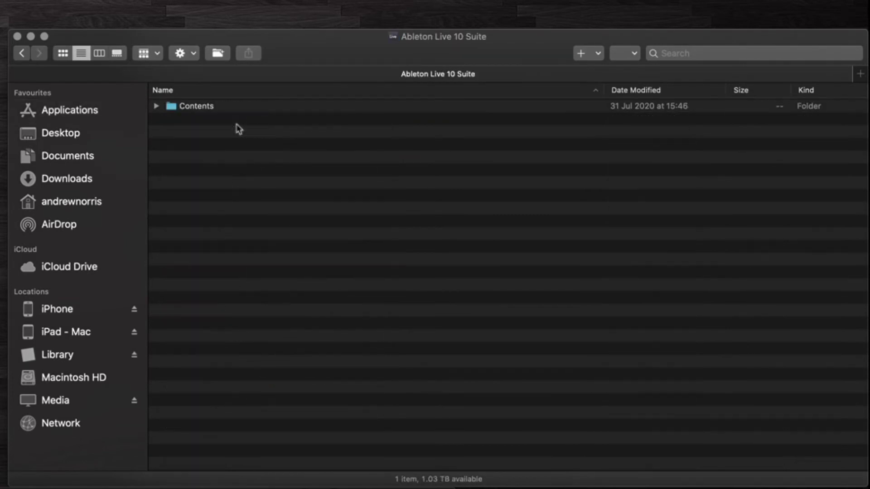
- Open Contents > App-Resources > MIDI Remote Scripts > pushbase and select melodic_pattern.pyc
click(156, 107)
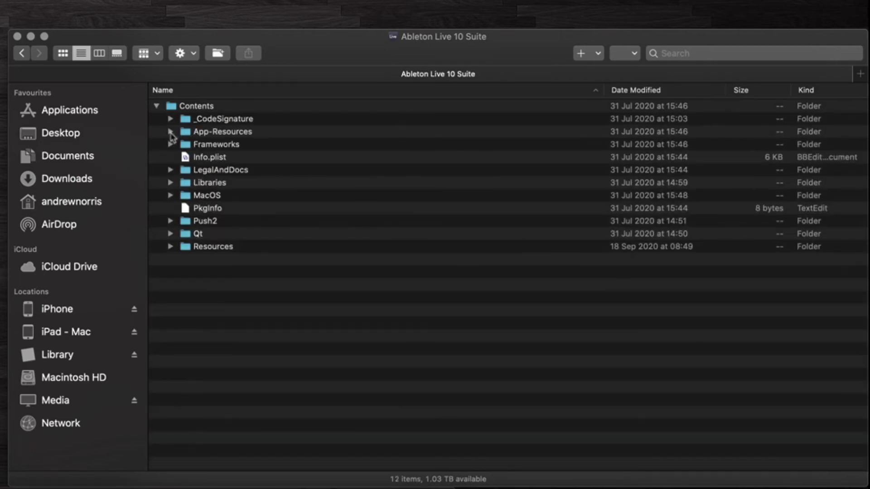
click(170, 132)
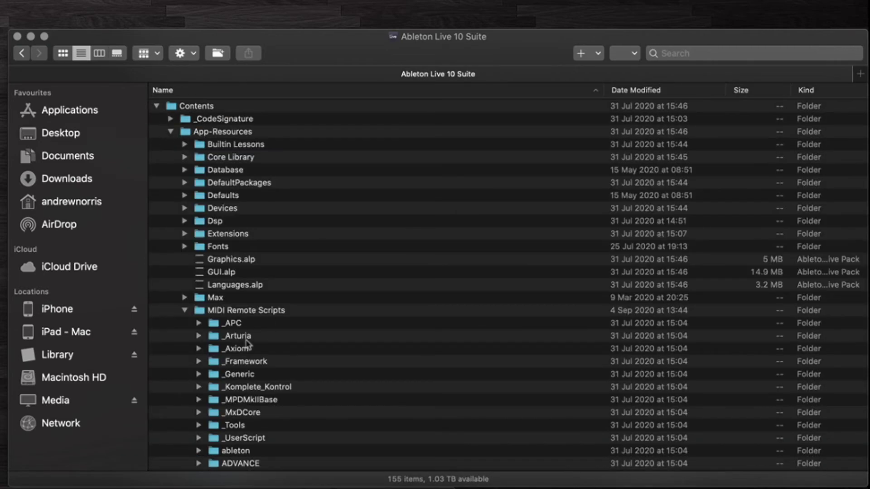
scroll(240, 315, down, 10)
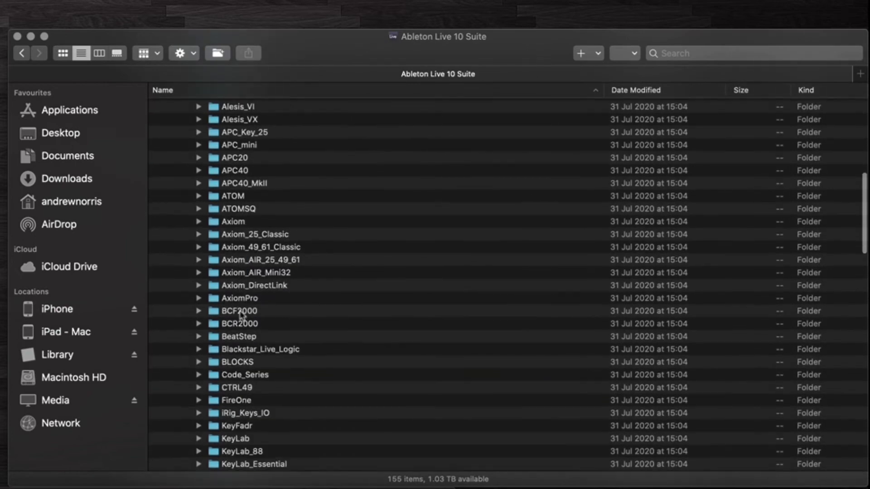
scroll(240, 315, down, 15)
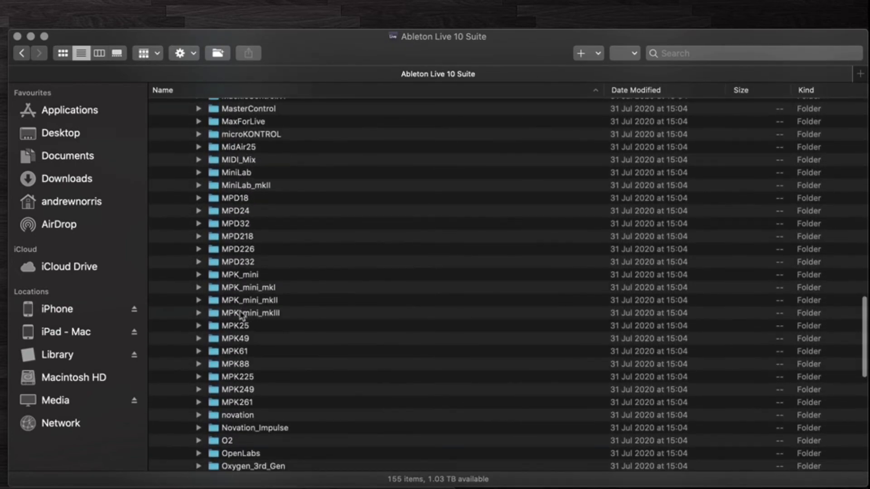
scroll(240, 315, down, 10)
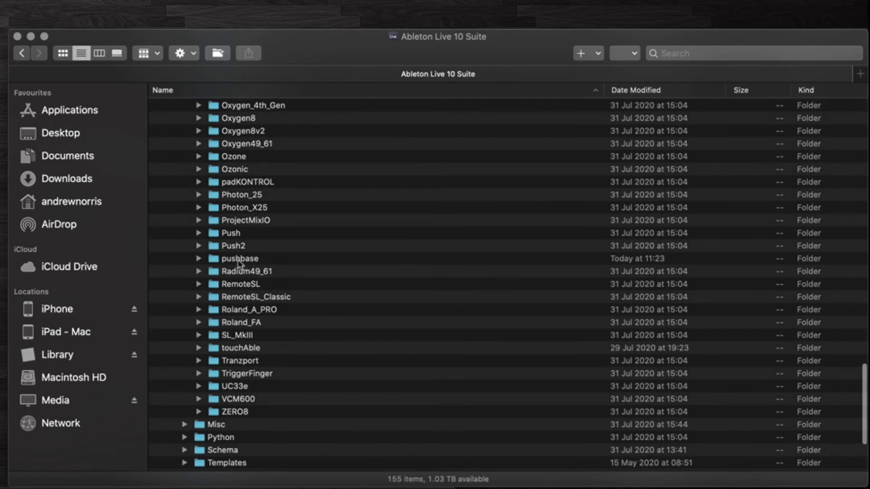
double_click(239, 259)
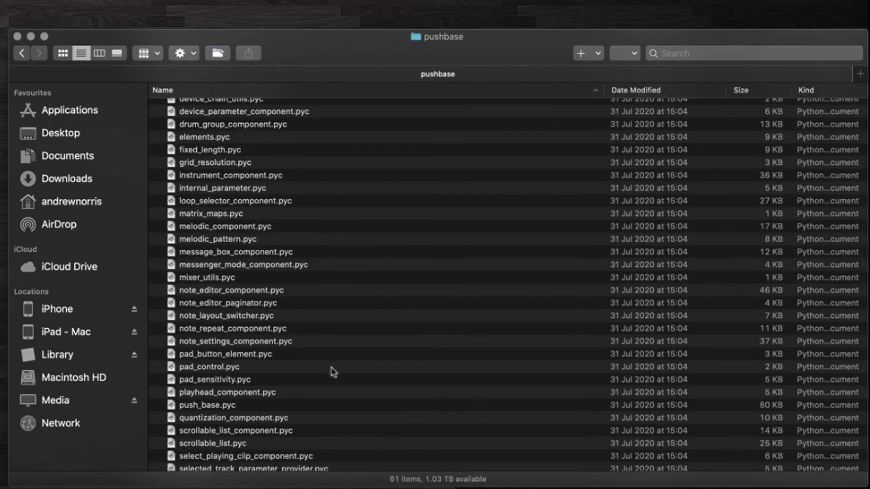
scroll(212, 242, up, 1)
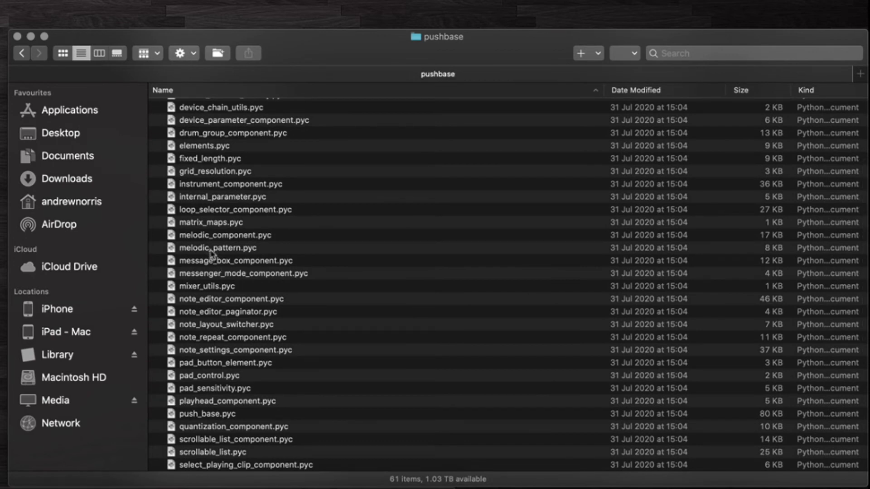
click(245, 251)
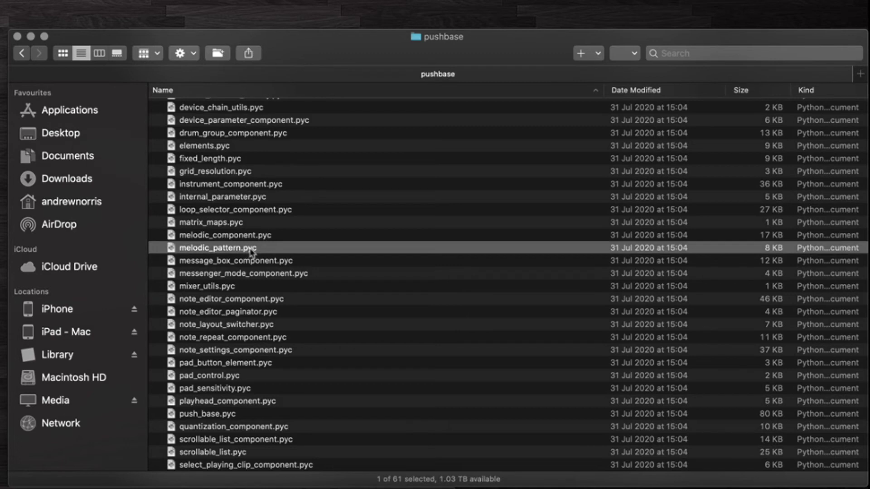
- Append _OLD to the pushbase file's name, making it melodic_pattern.pyc_OLD
click(251, 251)
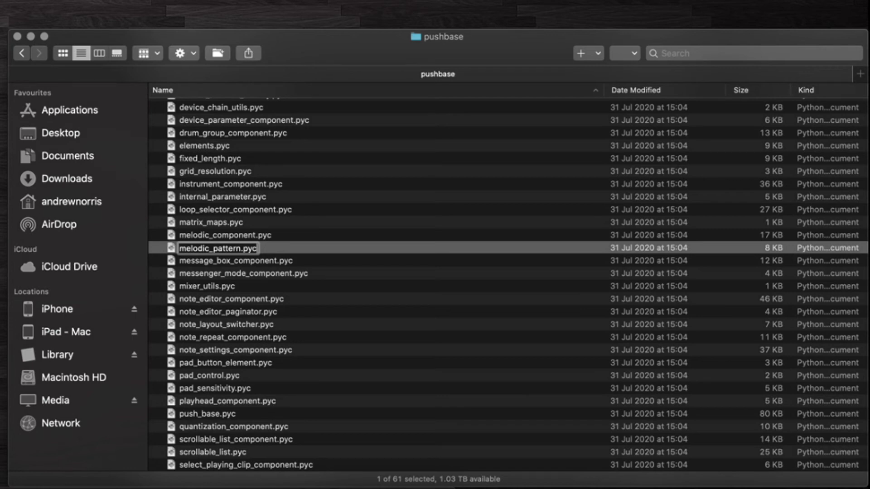
text(_OLD)
key(Return)
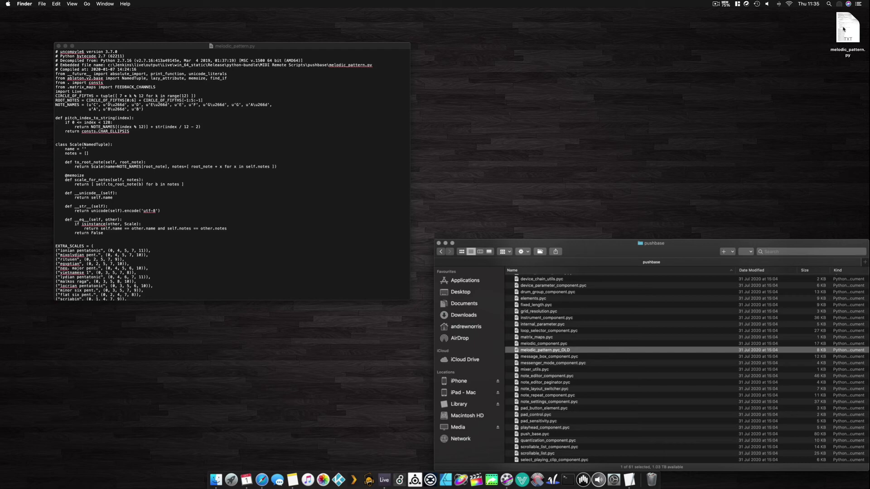
- Drag melodic_pattern.py from the Desktop into the pushbase folder
drag(843, 29, 693, 324)
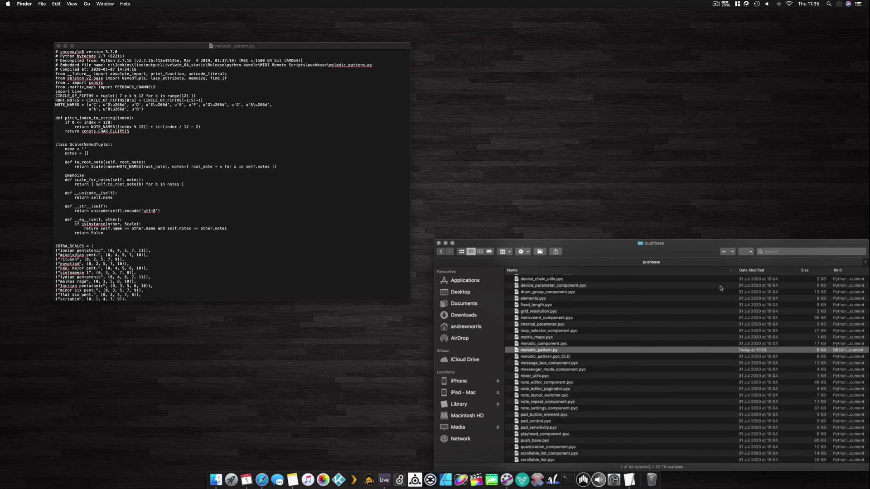